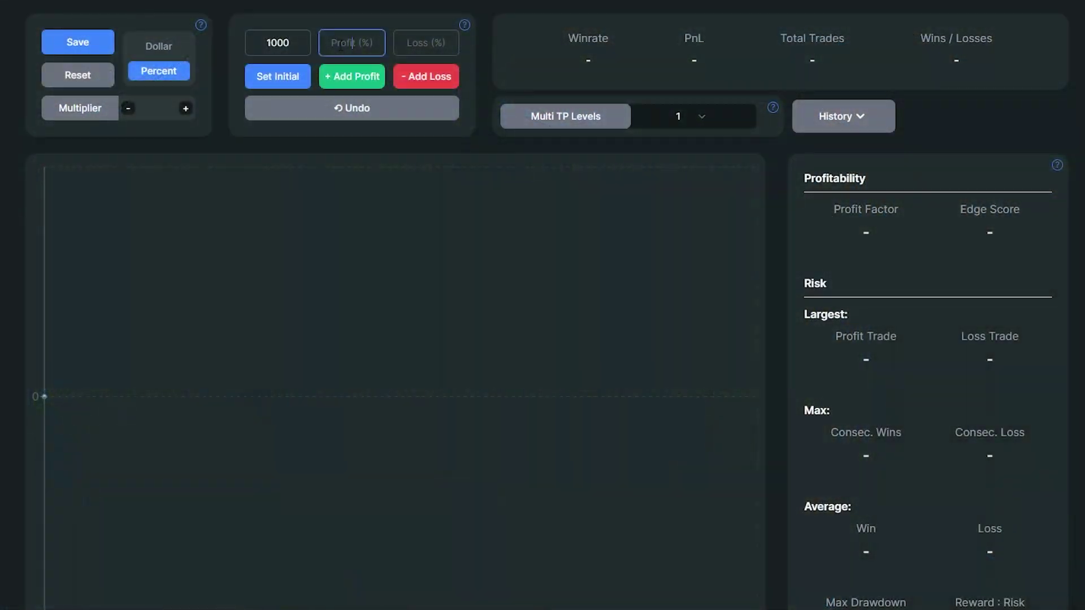
# Enter 3 as the profit percentage and 1.5 as the loss percentage
pyautogui.press('Tab')
pyautogui.write('3')
pyautogui.press('Tab')
pyautogui.write('1.5')
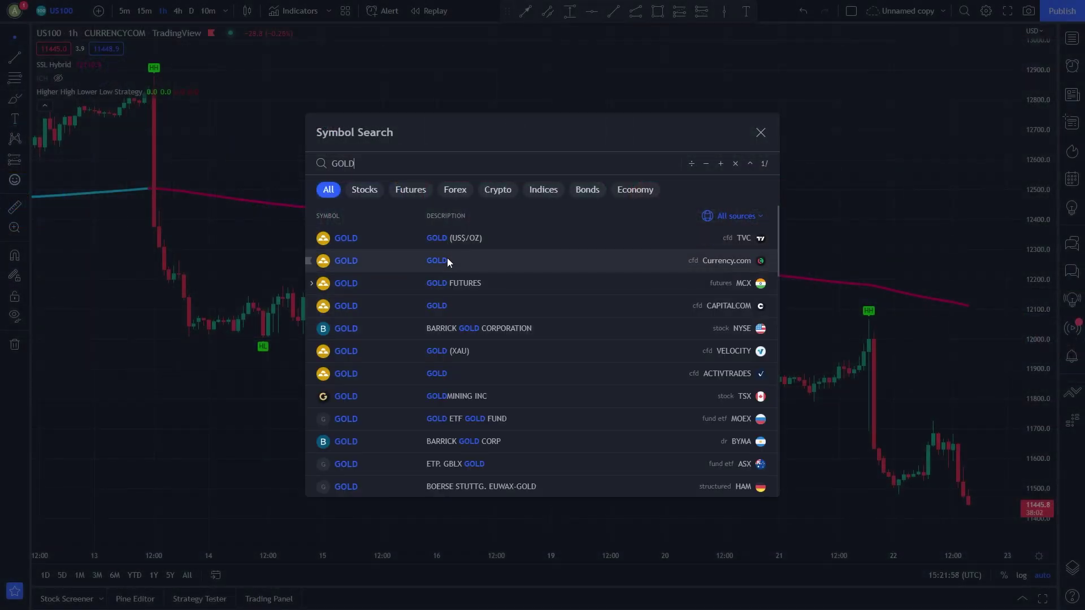
# Switch the chart to GOLD (Currency.com) on the 5-minute interval, then subscribe and like
pyautogui.click(453, 259)
pyautogui.write('5')
pyautogui.press('Return')
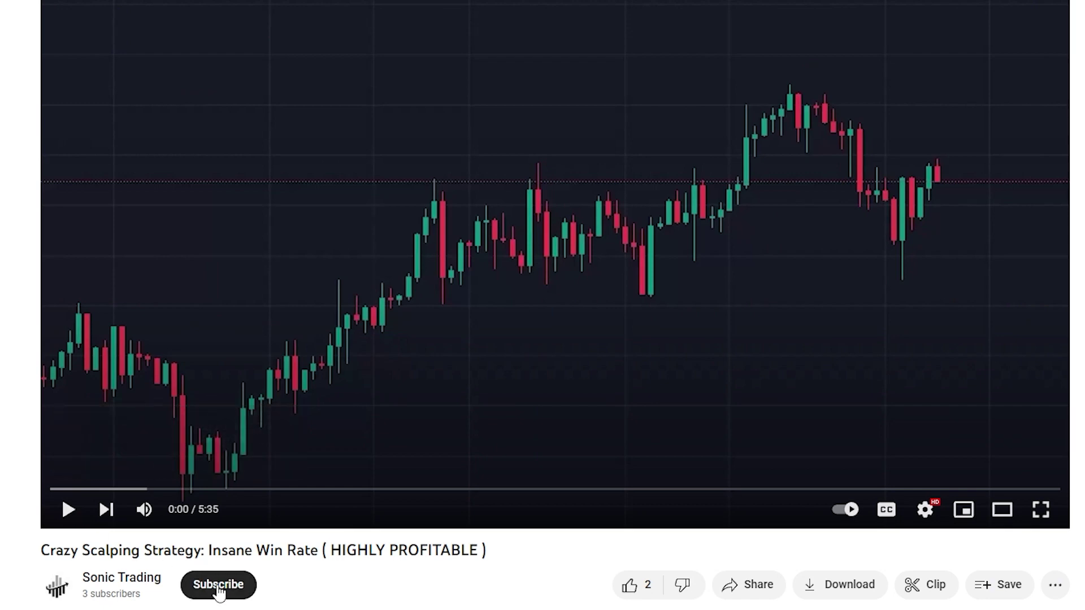
pyautogui.click(219, 587)
pyautogui.click(647, 599)
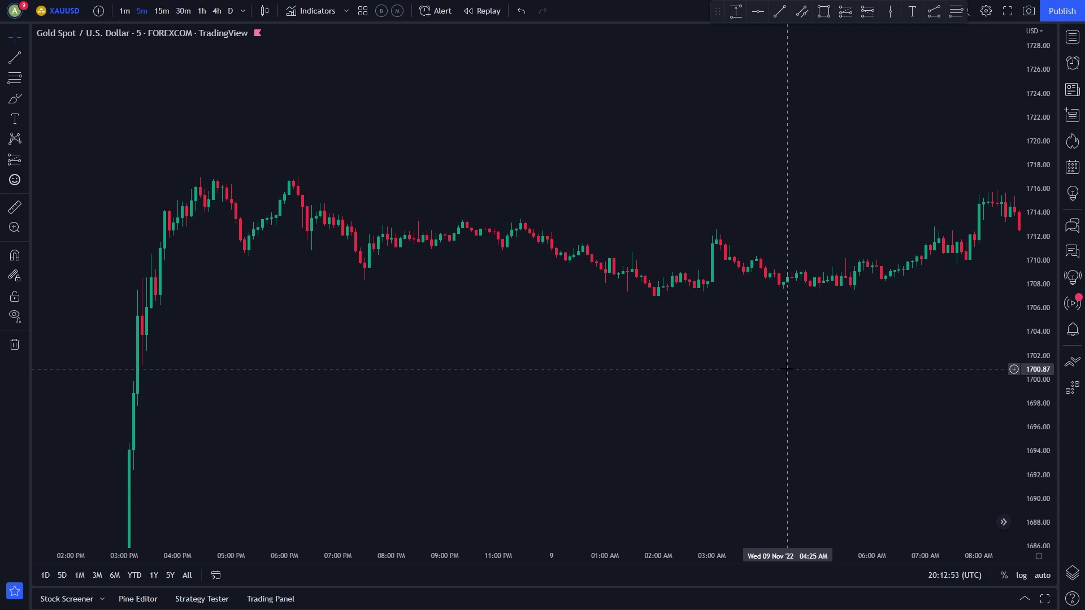
# Bring up the Indicators, Metrics & Strategies dialog from the top toolbar
pyautogui.click(301, 16)
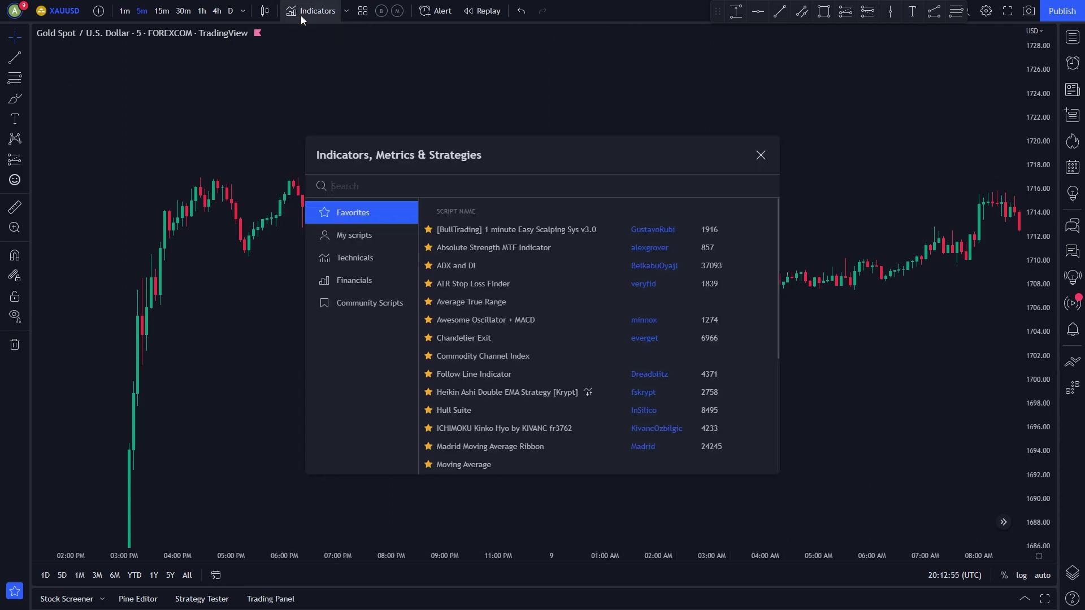
# Search 'madrid moving average' and add the Madrid Moving Average Ribbon to the chart
pyautogui.write('madrid moving average')
pyautogui.click(480, 233)
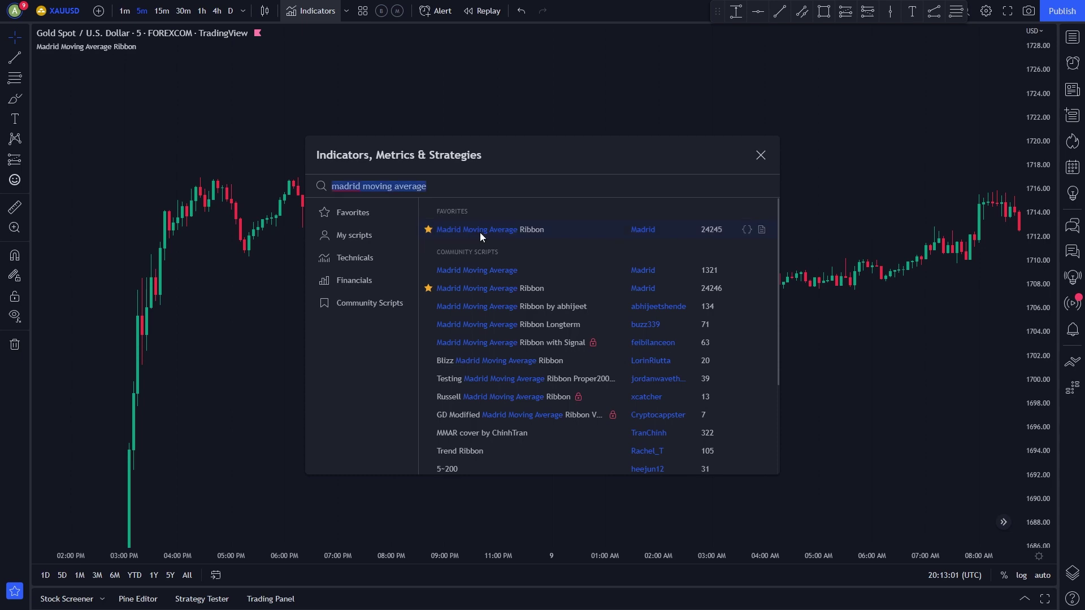
pyautogui.click(761, 160)
# Zoom out and pan back to earlier bars, then bring up the ribbon's settings
pyautogui.scroll(-2, 727, 351)
pyautogui.scroll(-2, 721, 355)
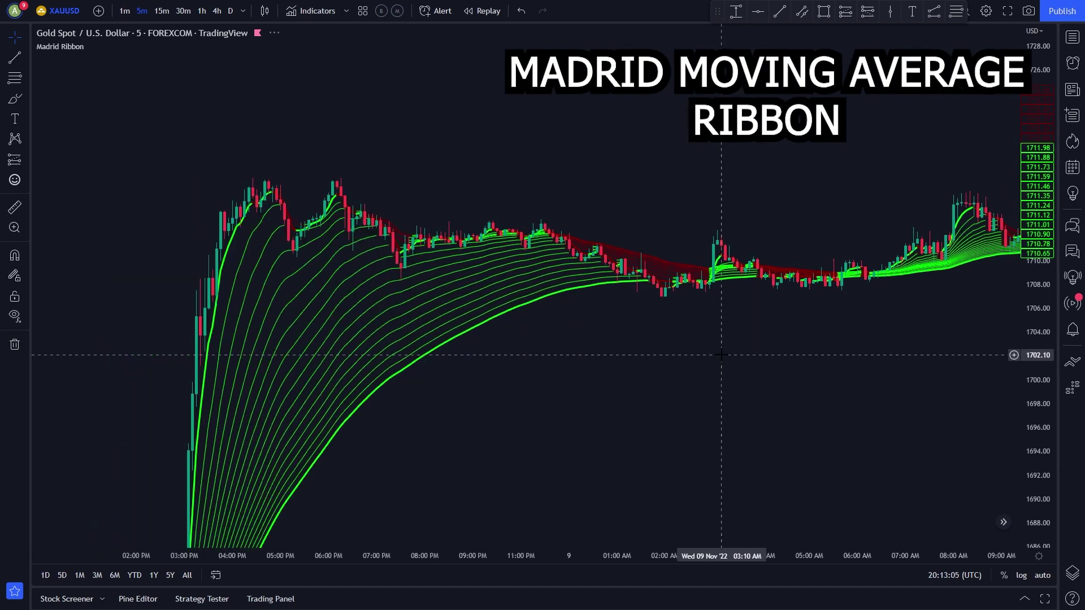
pyautogui.scroll(-3, 717, 273)
pyautogui.moveTo(915, 396); pyautogui.dragTo(834, 408)
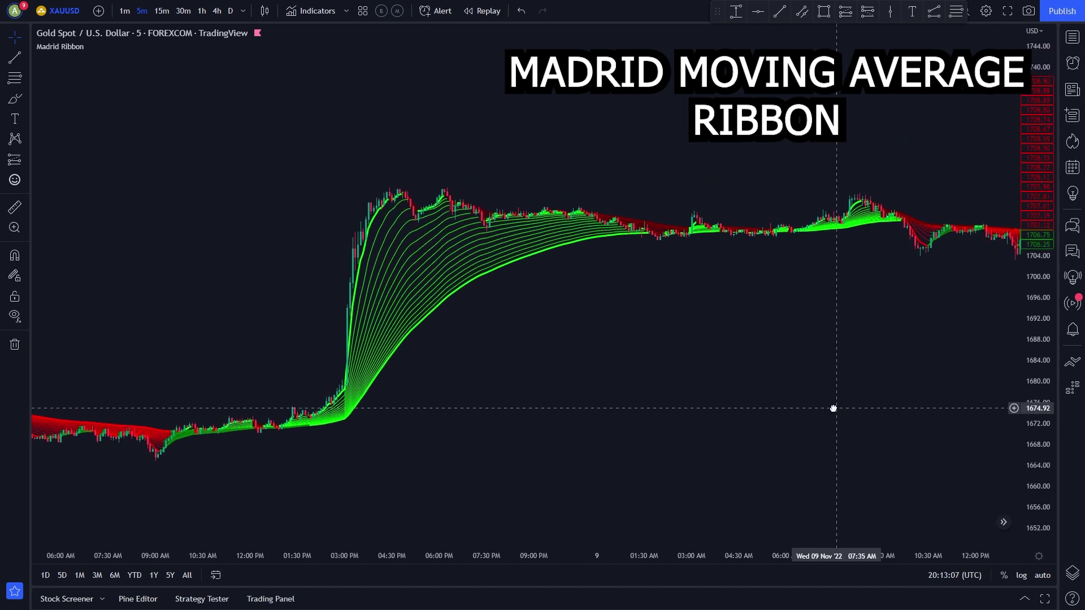
pyautogui.moveTo(557, 334); pyautogui.dragTo(659, 339)
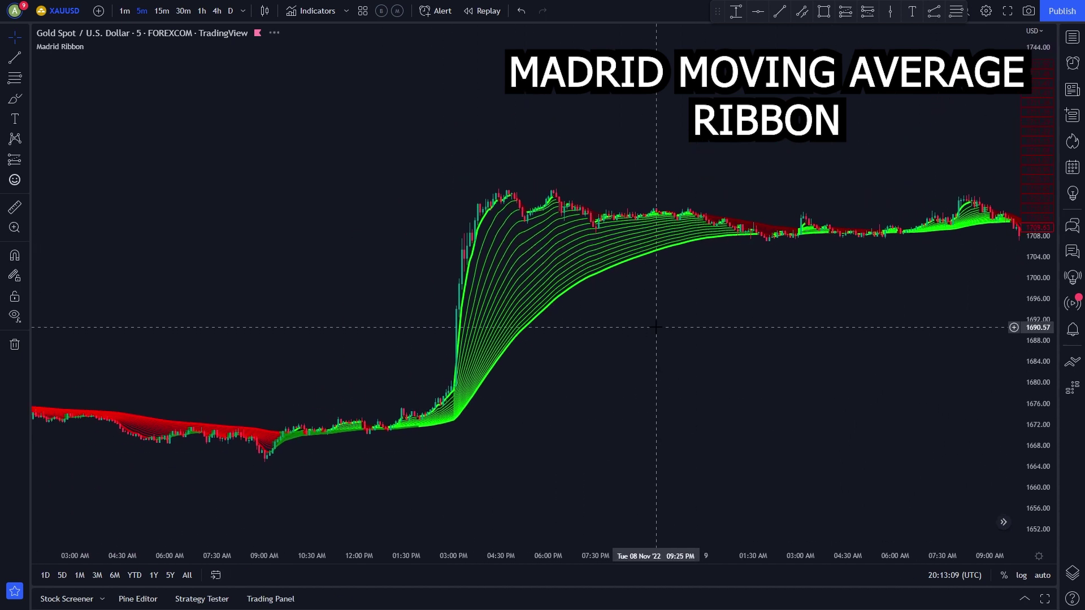
pyautogui.moveTo(69, 46)
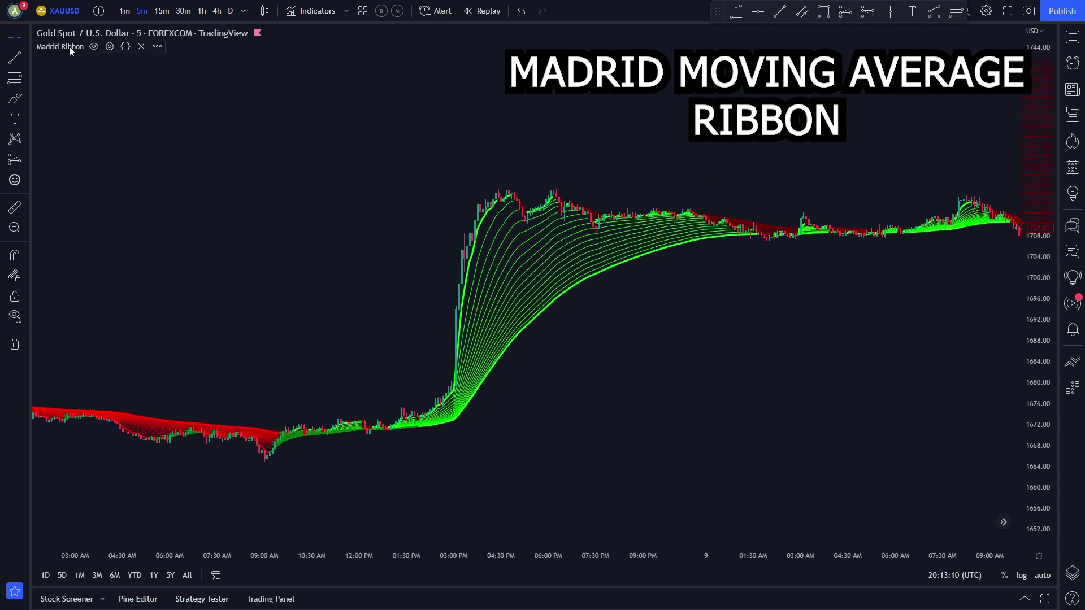
pyautogui.click(110, 47)
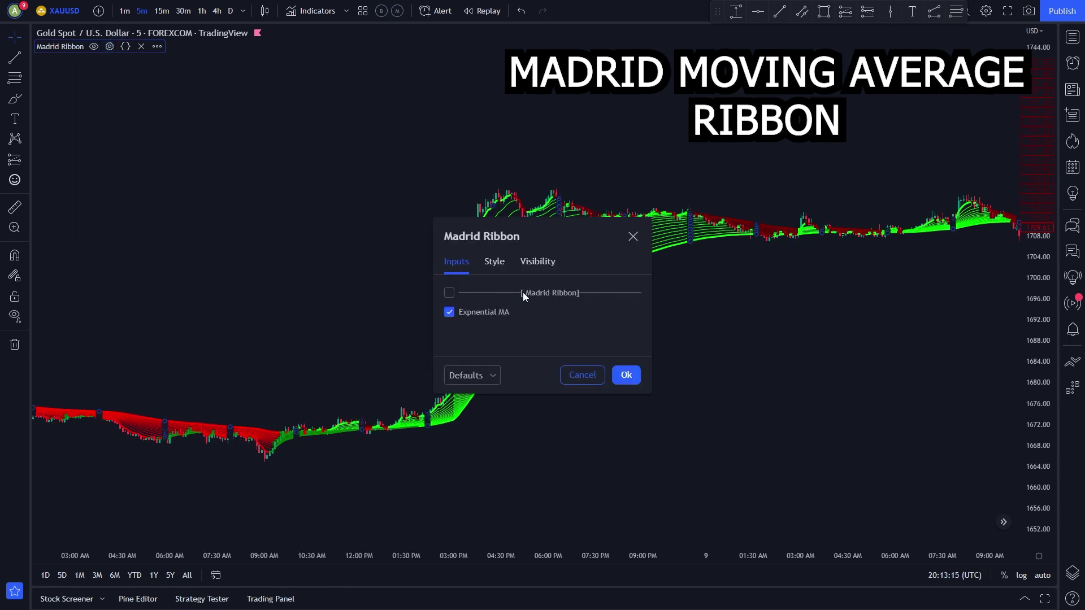
# In the ribbon's Style tab, turn off Labels on price scale and Values in status line, then confirm
pyautogui.click(495, 261)
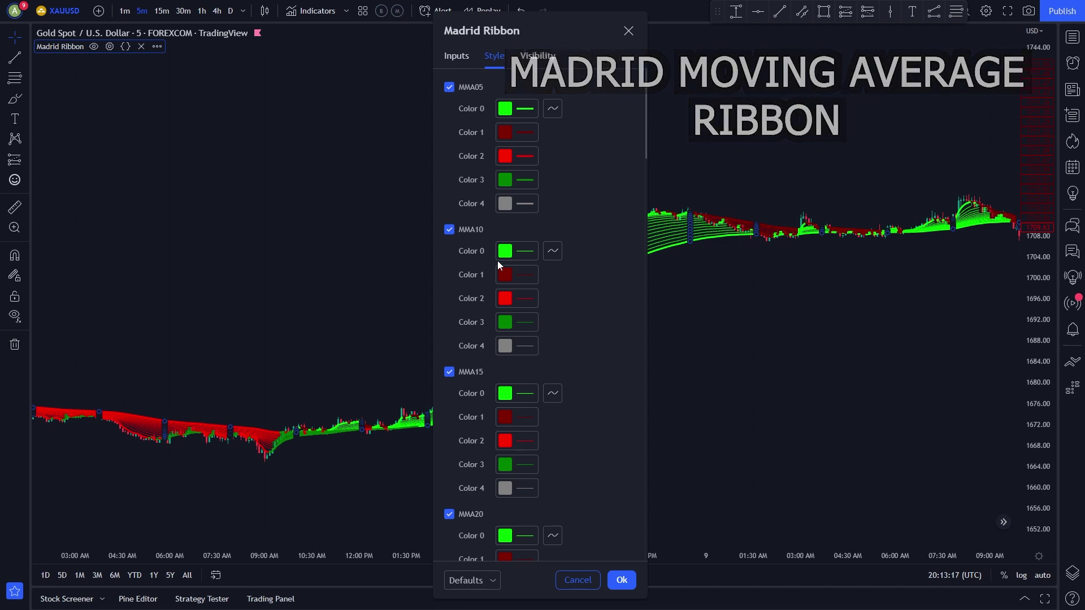
pyautogui.scroll(-5, 556, 231)
pyautogui.scroll(-20, 562, 232)
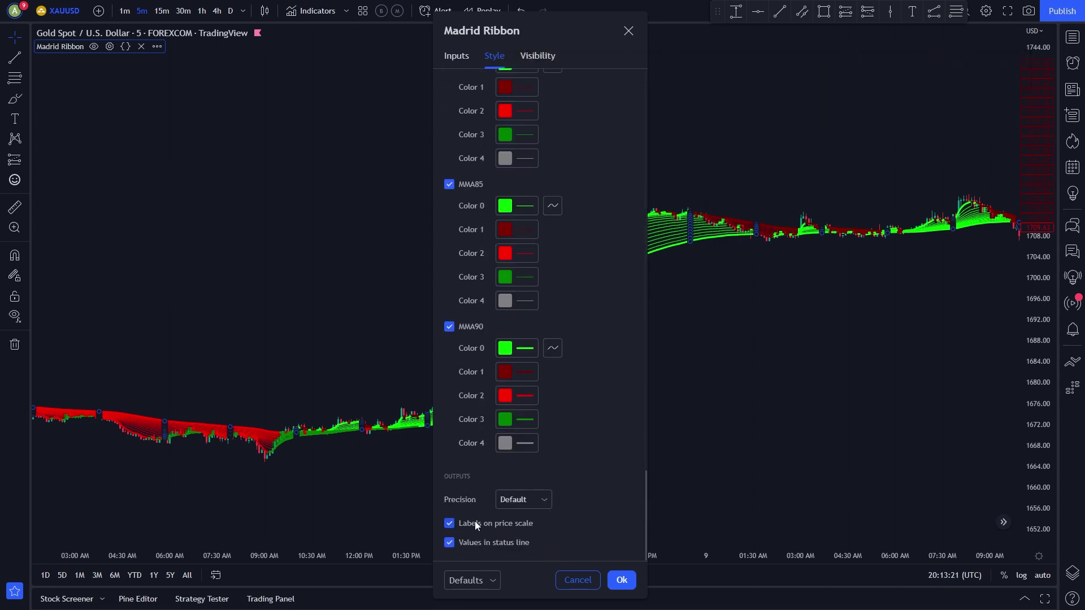
pyautogui.click(475, 523)
pyautogui.click(486, 542)
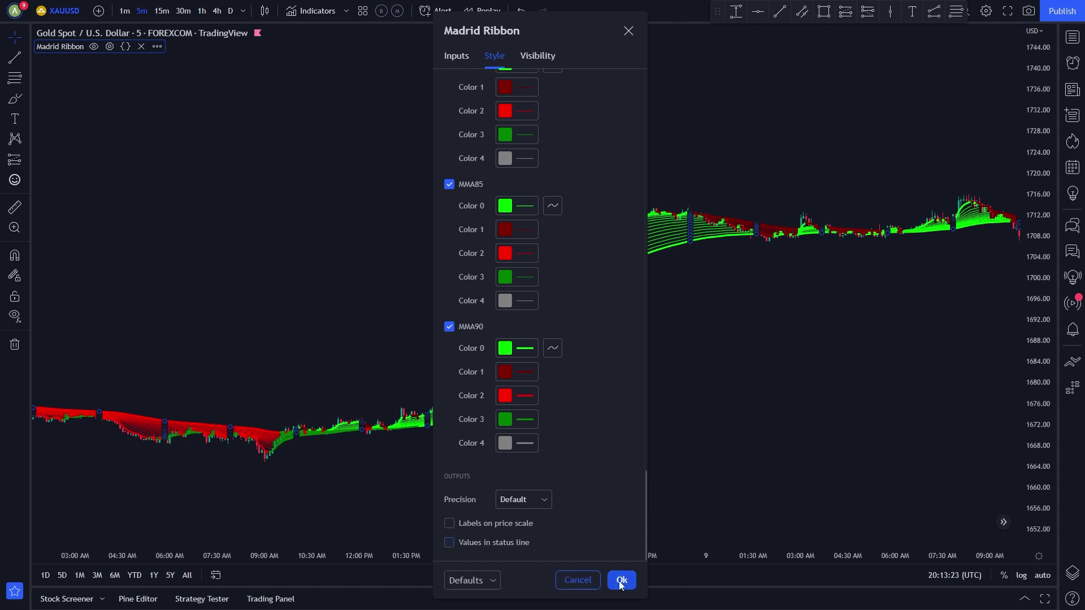
pyautogui.click(622, 582)
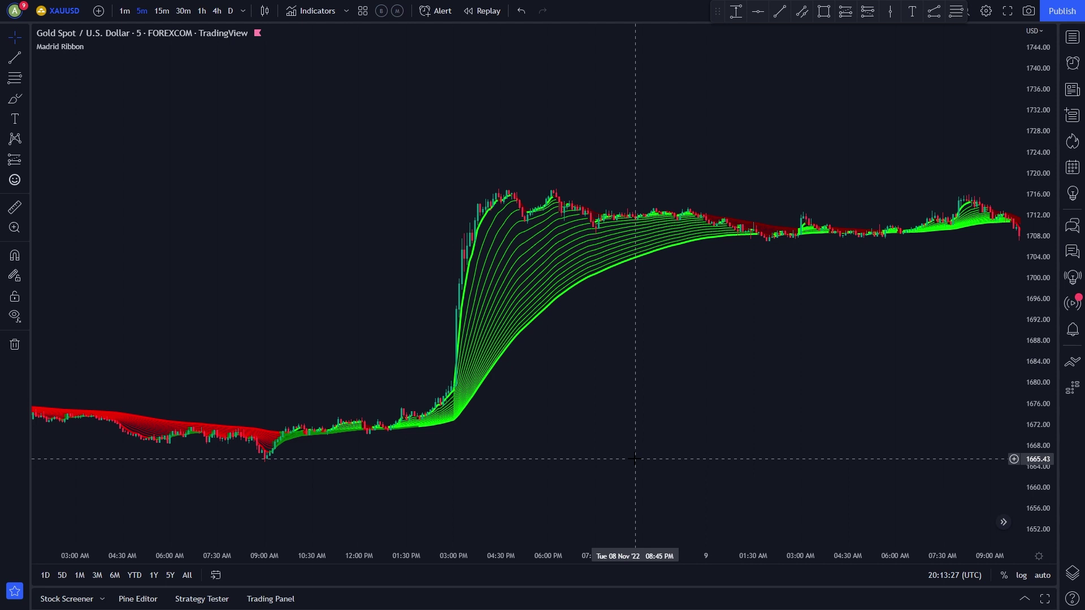
# Search 'super' and add the SuperTrend indicator to the chart
pyautogui.click(311, 21)
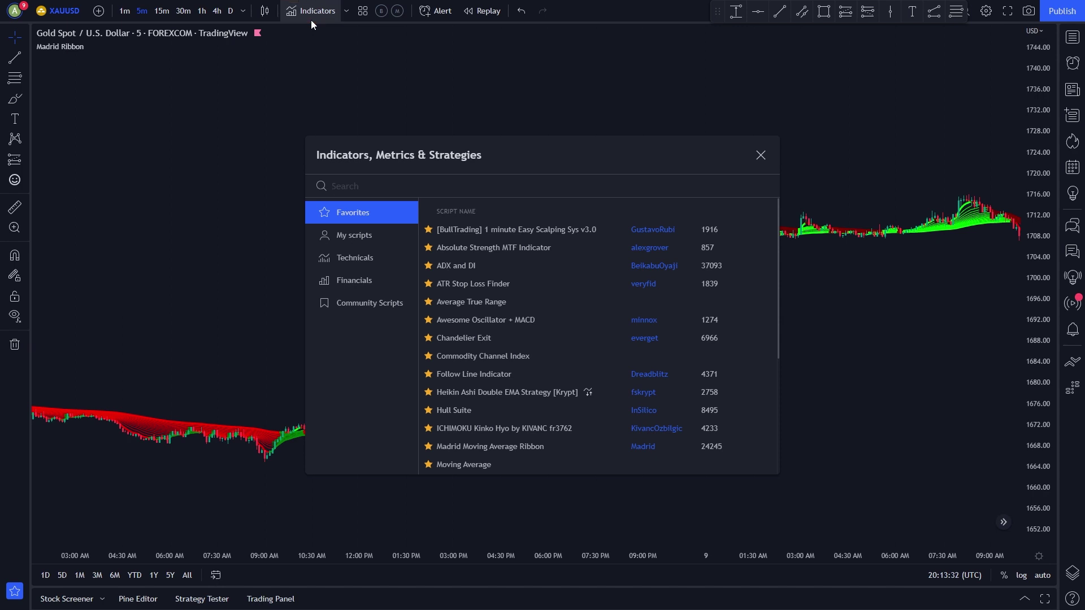
pyautogui.write('super')
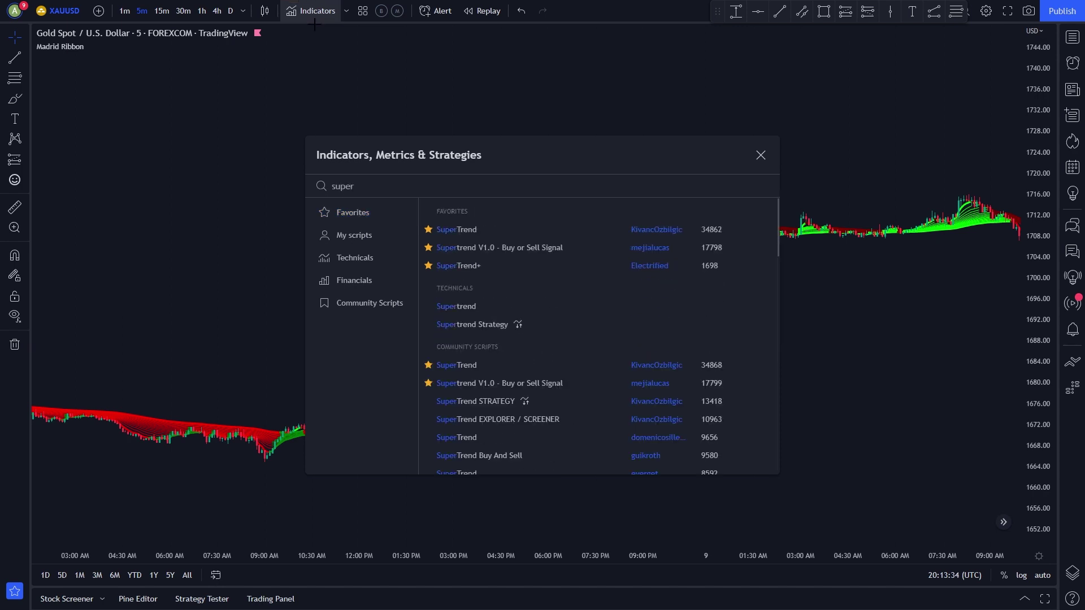
pyautogui.click(491, 229)
pyautogui.click(760, 155)
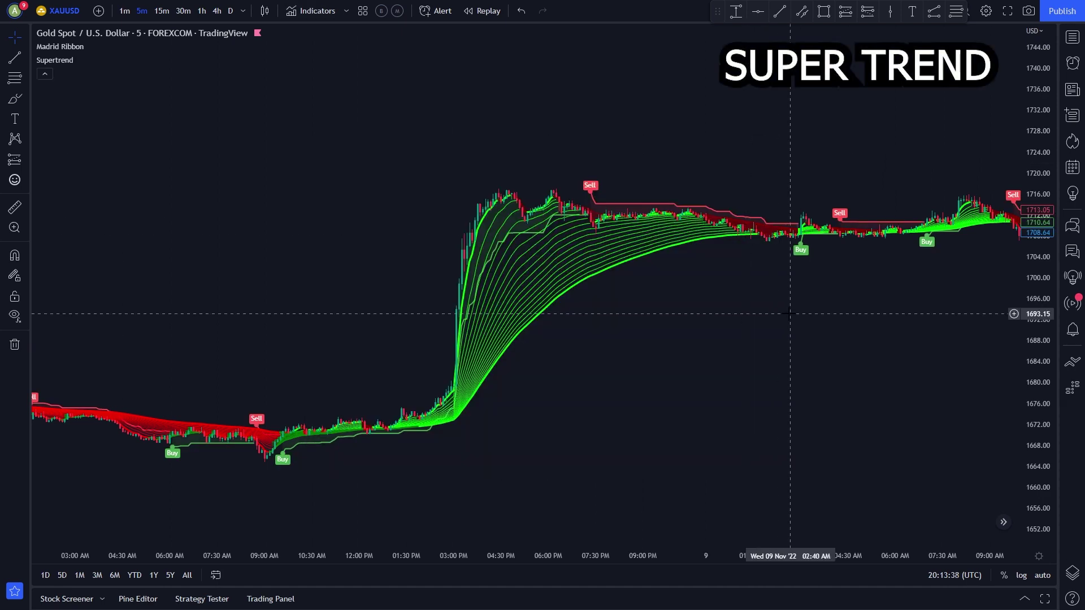
# Pan the chart to show earlier Nov 7–8 bars and bring up the Supertrend settings
pyautogui.moveTo(790, 314); pyautogui.dragTo(926, 225)
pyautogui.moveTo(554, 224); pyautogui.dragTo(557, 259)
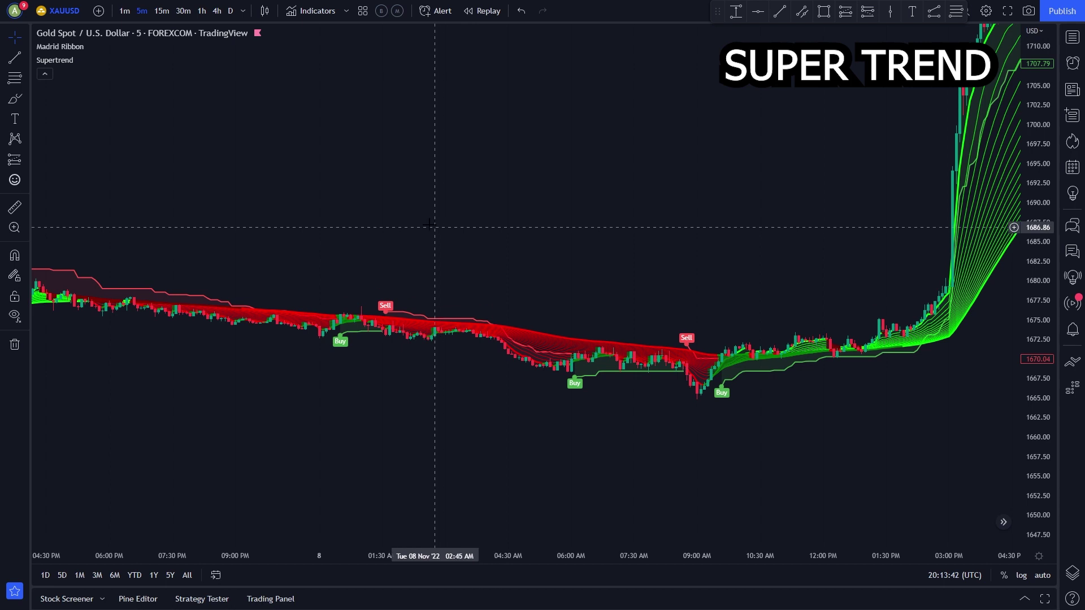
pyautogui.moveTo(50, 70)
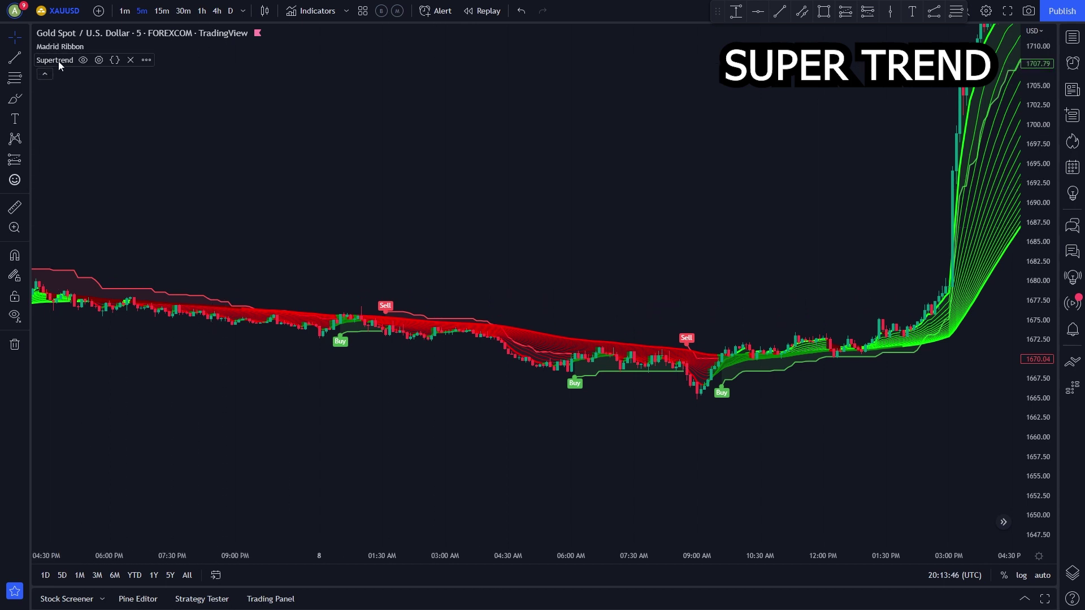
pyautogui.click(100, 60)
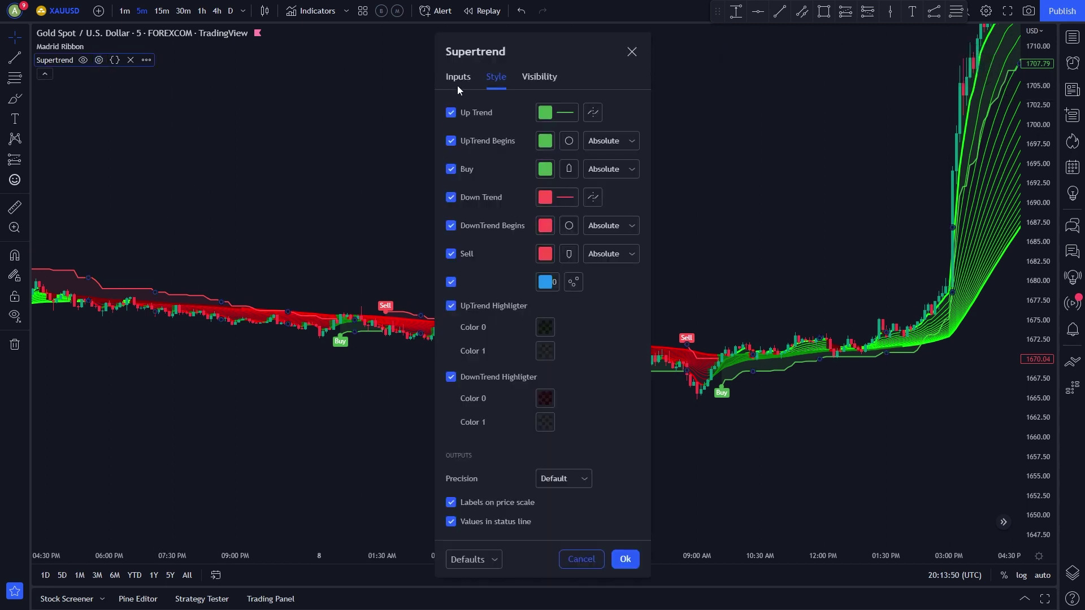
# Hide the UpTrend Begins, Down Trend and unnamed blue Supertrend plots, then confirm
pyautogui.click(478, 141)
pyautogui.click(479, 201)
pyautogui.click(452, 283)
pyautogui.click(625, 559)
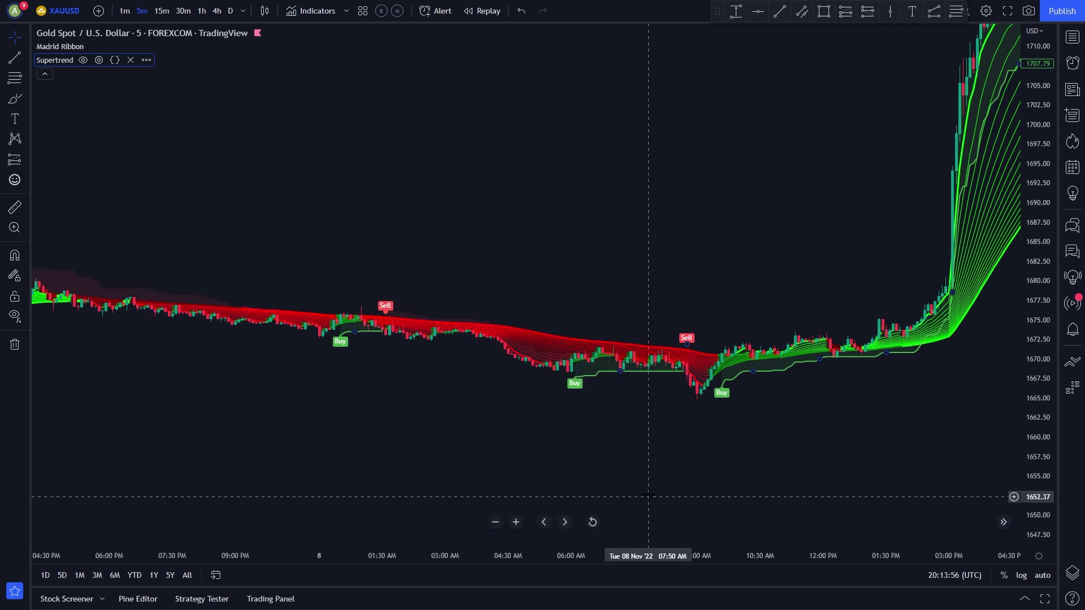
# Pan and zoom the chart to bring later bars into view
pyautogui.moveTo(712, 484); pyautogui.dragTo(426, 439)
pyautogui.moveTo(993, 377); pyautogui.dragTo(678, 344)
pyautogui.scroll(-3, 678, 344)
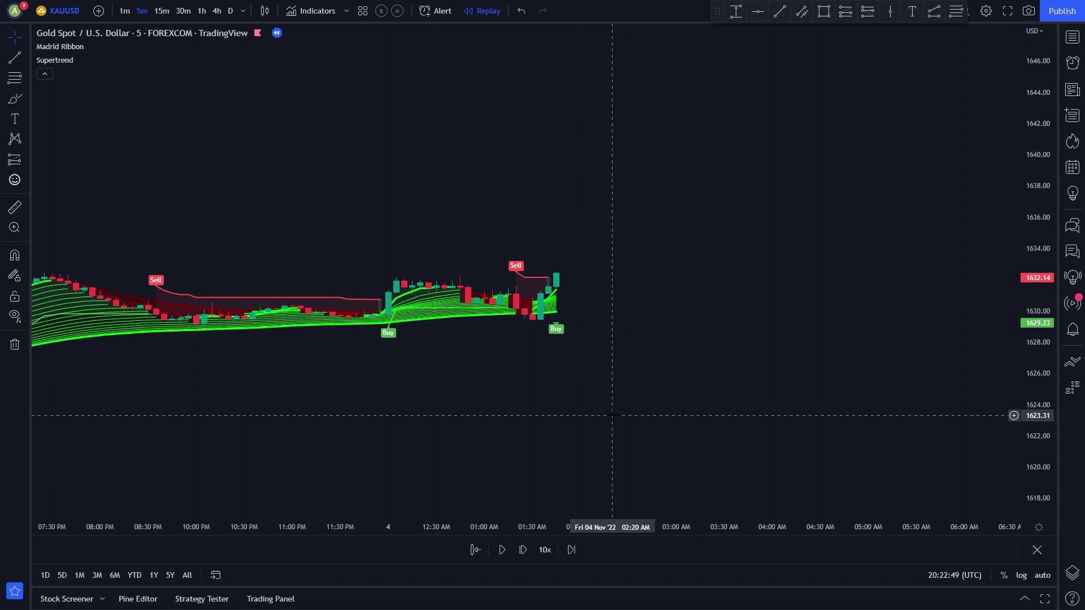
# Stretch the price scale and draw a long at the last candle, stop ~1629.98, target ~1636.05
pyautogui.moveTo(1034, 362); pyautogui.dragTo(1035, 294)
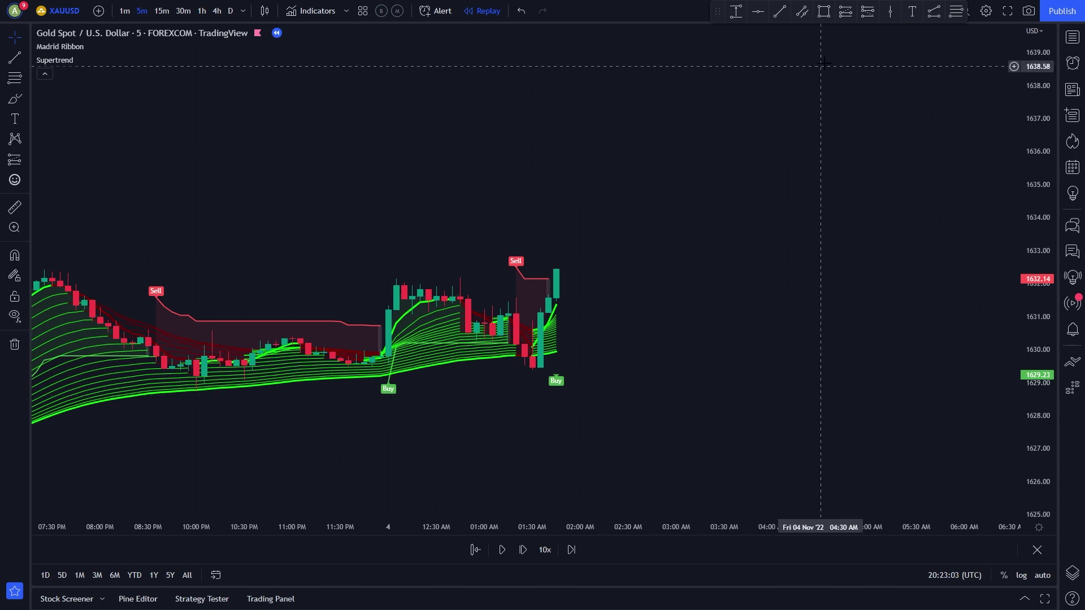
pyautogui.click(845, 10)
pyautogui.click(565, 270)
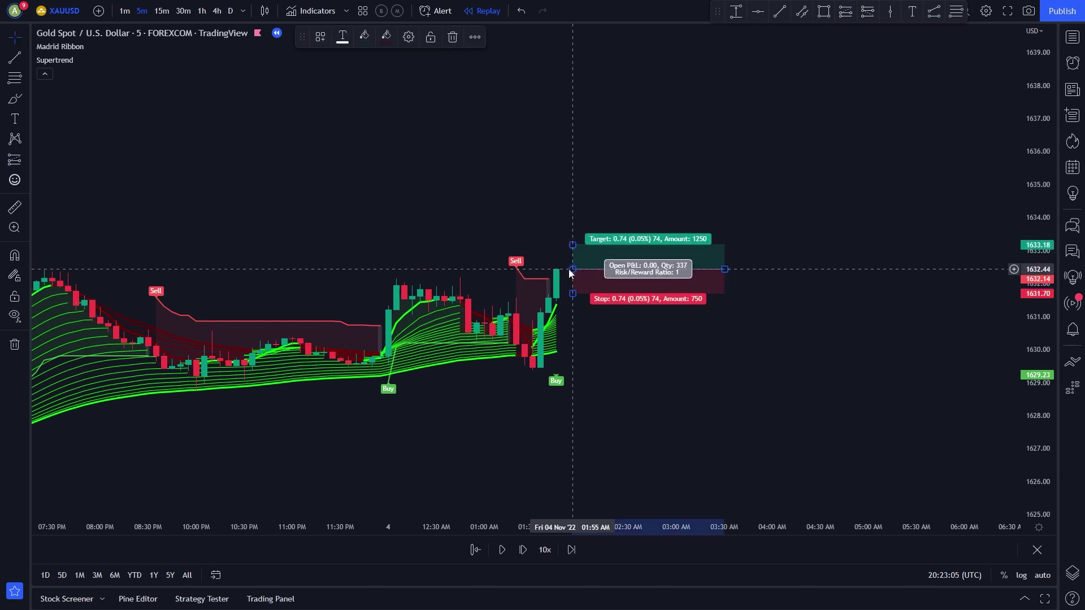
pyautogui.moveTo(562, 294); pyautogui.dragTo(564, 350)
pyautogui.moveTo(564, 244); pyautogui.dragTo(581, 153)
# Replay bars forward until price reaches the long's 1636.05 target, then pause
pyautogui.scroll(-3, 823, 278)
pyautogui.moveTo(824, 279); pyautogui.dragTo(743, 252)
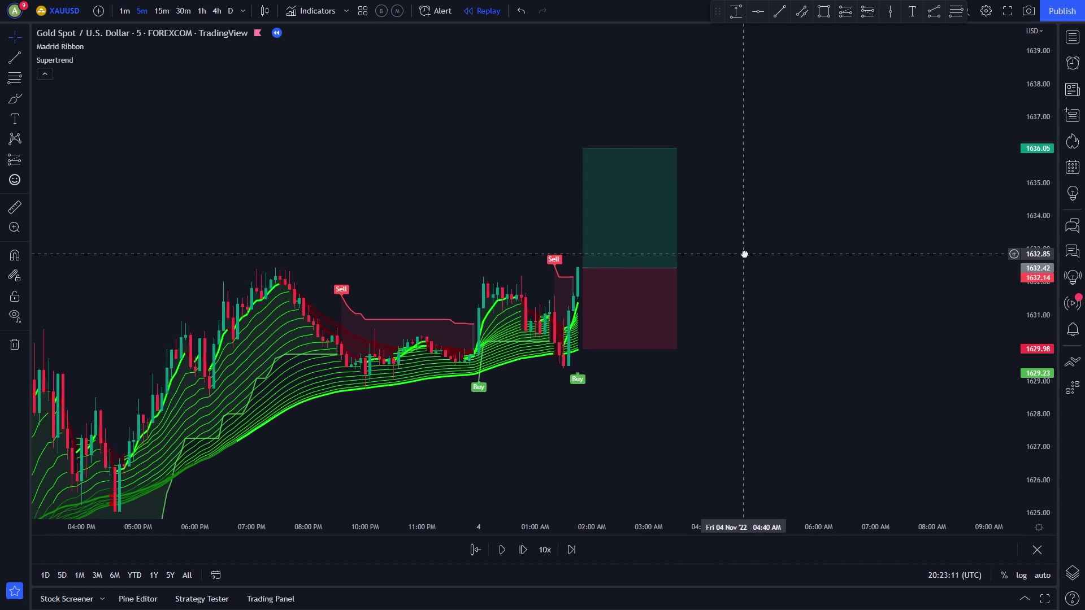
pyautogui.click(503, 553)
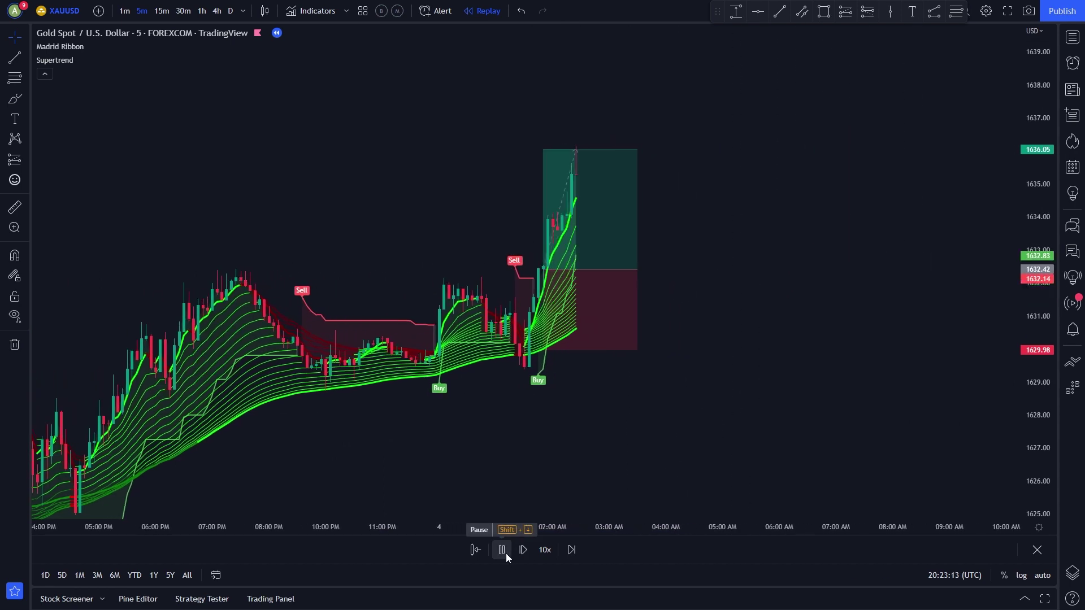
pyautogui.click(505, 554)
# Pan to review the trade and shorten the long position's time span
pyautogui.moveTo(640, 407); pyautogui.dragTo(683, 410)
pyautogui.click(636, 273)
pyautogui.moveTo(637, 274); pyautogui.dragTo(577, 272)
pyautogui.click(651, 368)
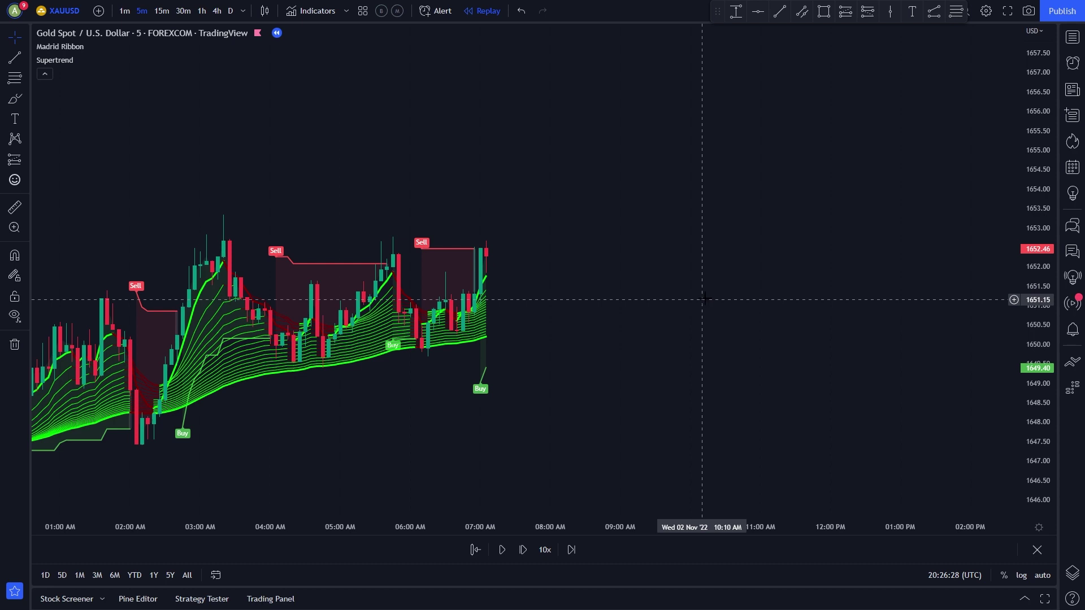
# Draw a long position at the last bar with stop near 1649.48 and target near 1656.56
pyautogui.click(846, 10)
pyautogui.click(492, 253)
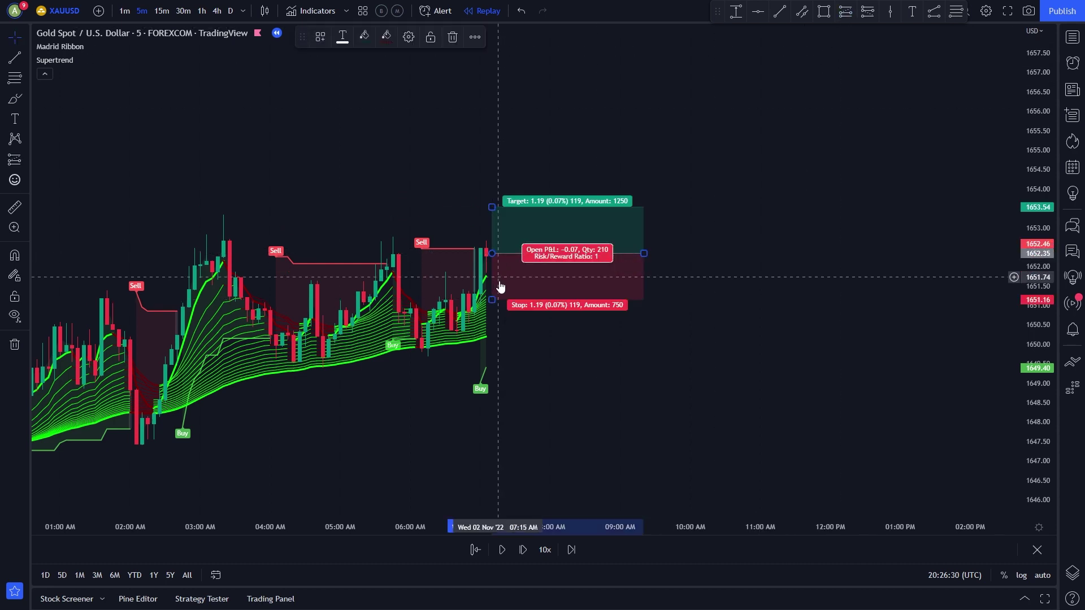
pyautogui.moveTo(492, 303); pyautogui.dragTo(489, 367)
pyautogui.moveTo(500, 207); pyautogui.dragTo(507, 82)
# Replay the bars to watch the long trade, pause, and pan to review the result
pyautogui.scroll(-4, 504, 339)
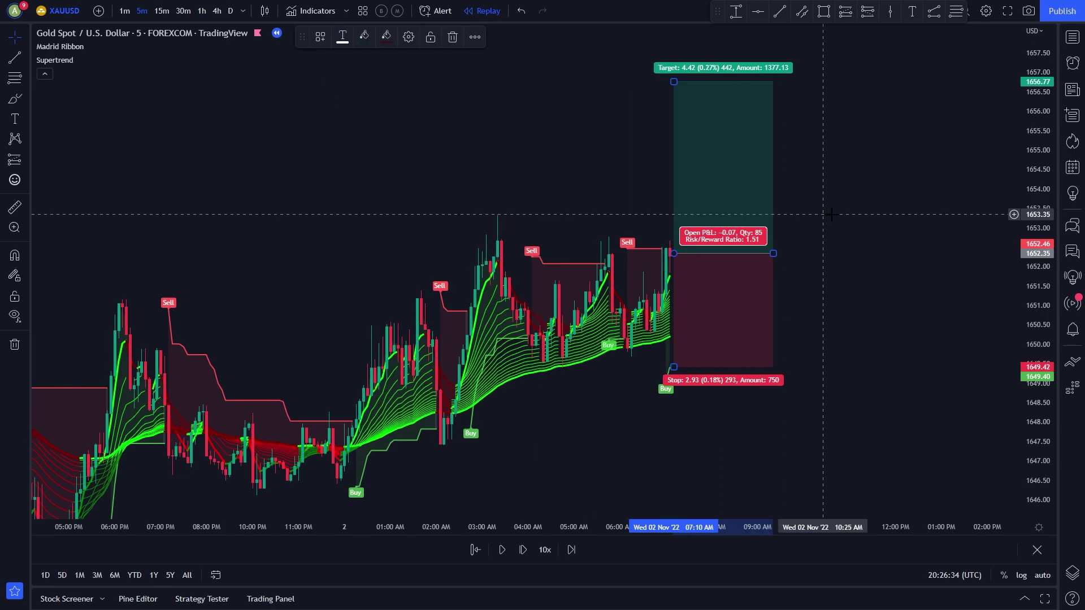
pyautogui.click(503, 550)
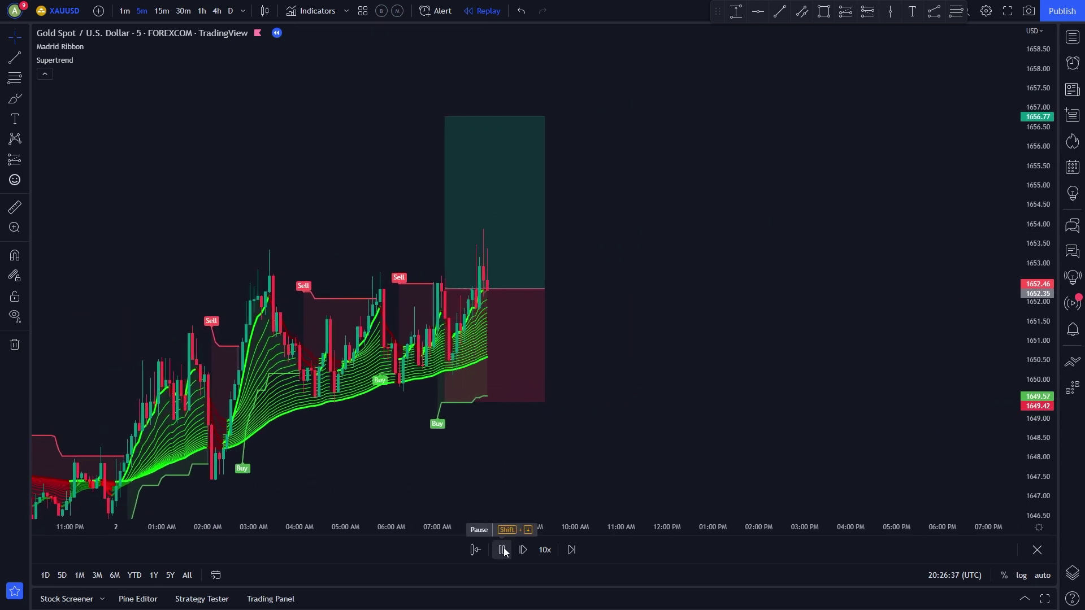
pyautogui.click(503, 550)
pyautogui.moveTo(568, 319); pyautogui.dragTo(607, 323)
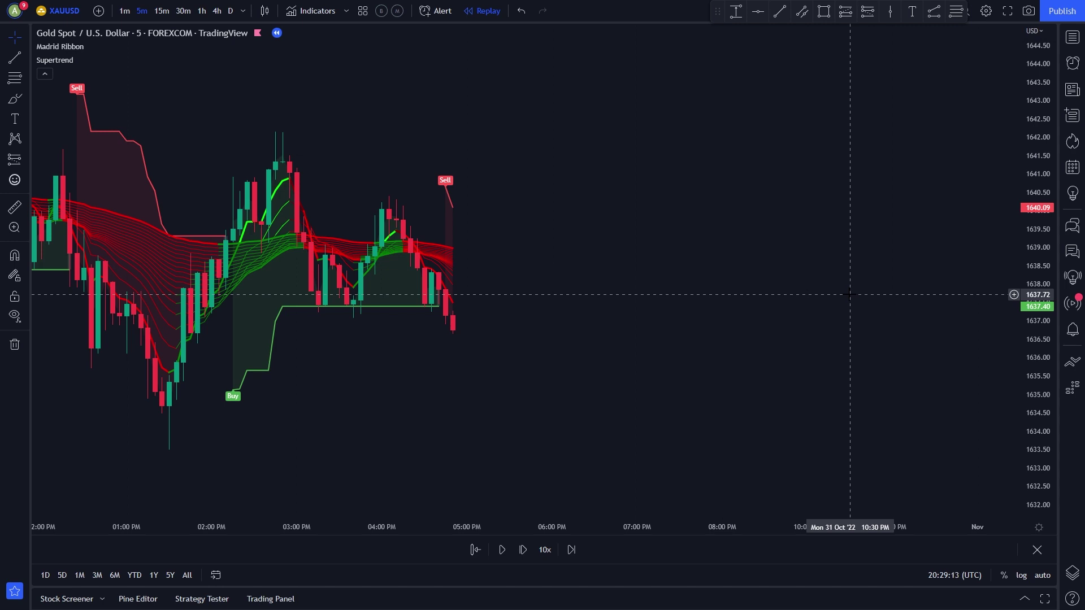
# Draw a short at the last candle, stop at the Sell signal, target near 1631.80
pyautogui.click(869, 16)
pyautogui.click(460, 328)
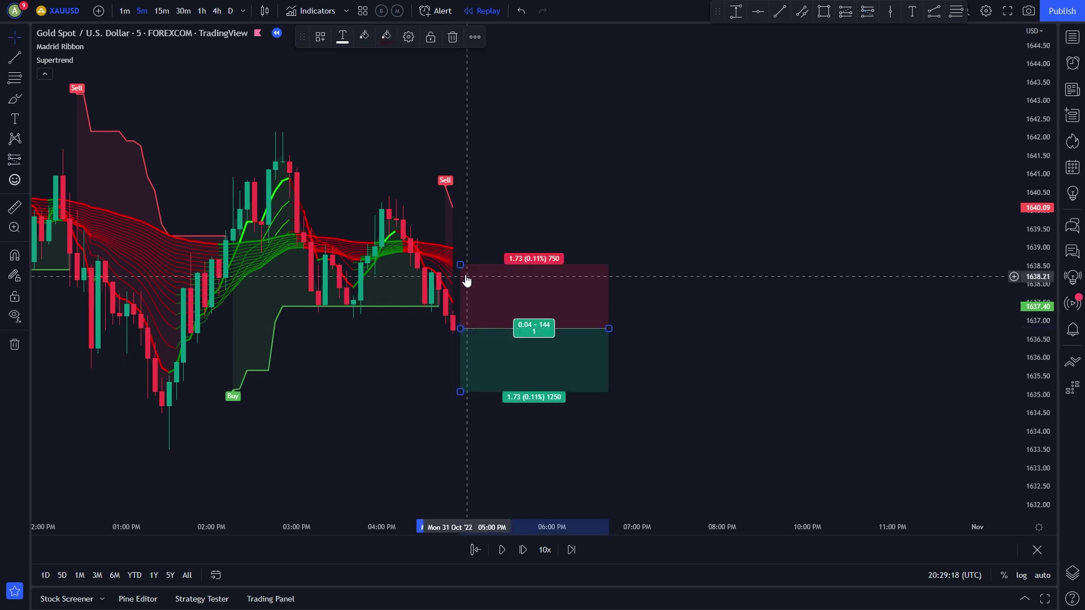
pyautogui.moveTo(465, 264); pyautogui.dragTo(465, 212)
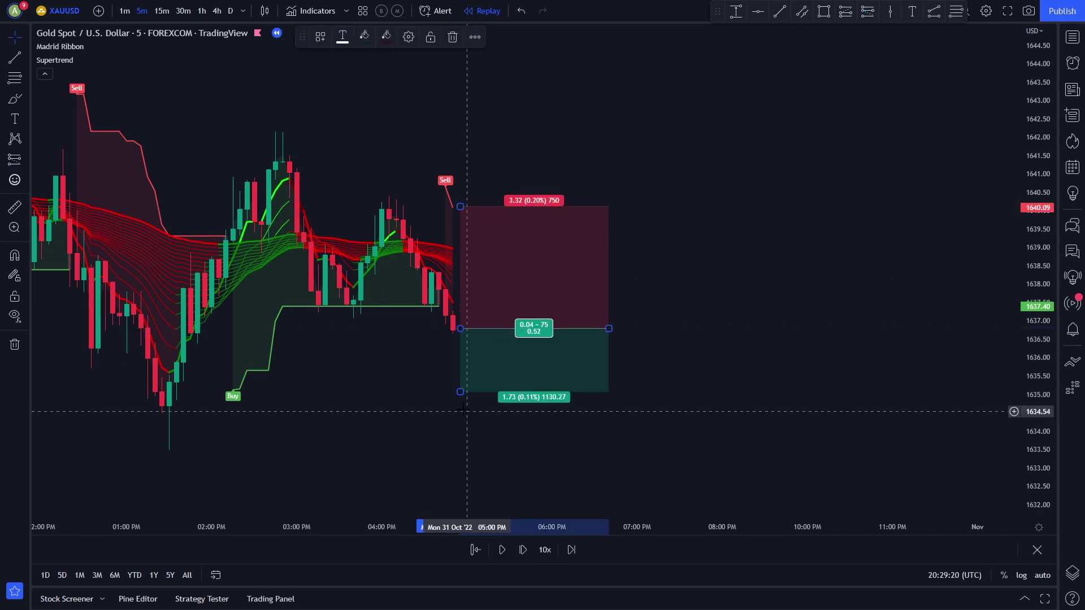
pyautogui.moveTo(460, 391); pyautogui.dragTo(478, 512)
# Replay until the short hits its target, pause, and widen the position box rightward
pyautogui.scroll(-3, 799, 405)
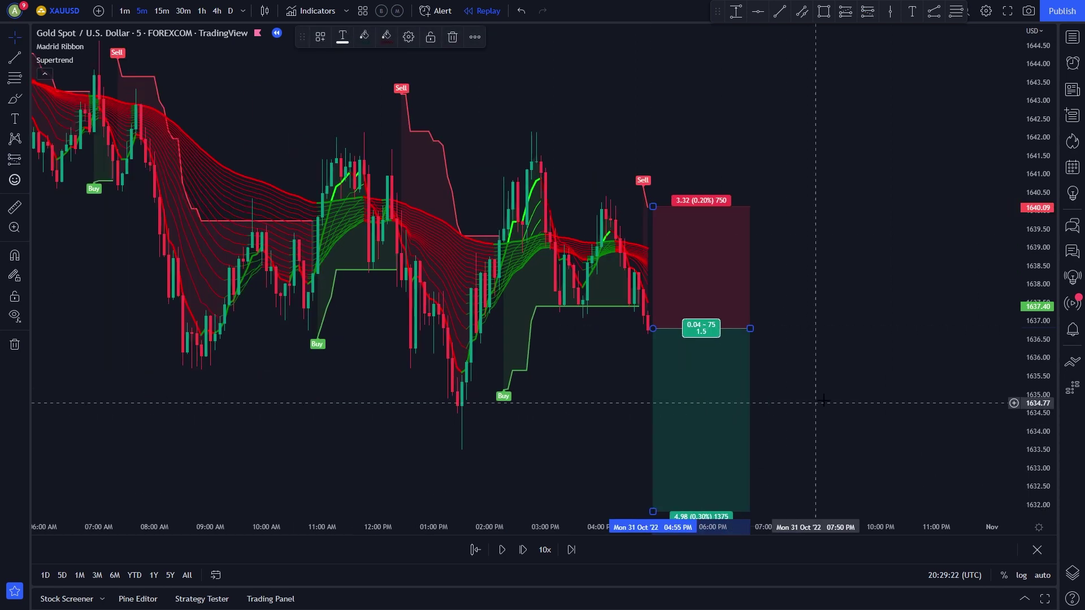
pyautogui.scroll(1, 605, 323)
pyautogui.click(502, 550)
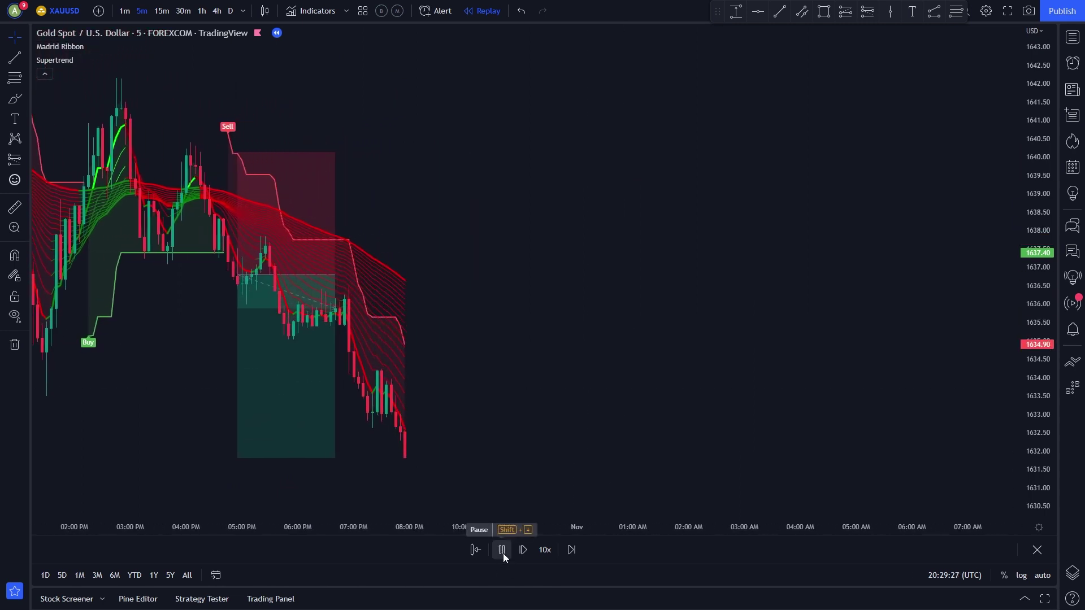
pyautogui.click(502, 550)
pyautogui.hscroll(-3, 517, 513)
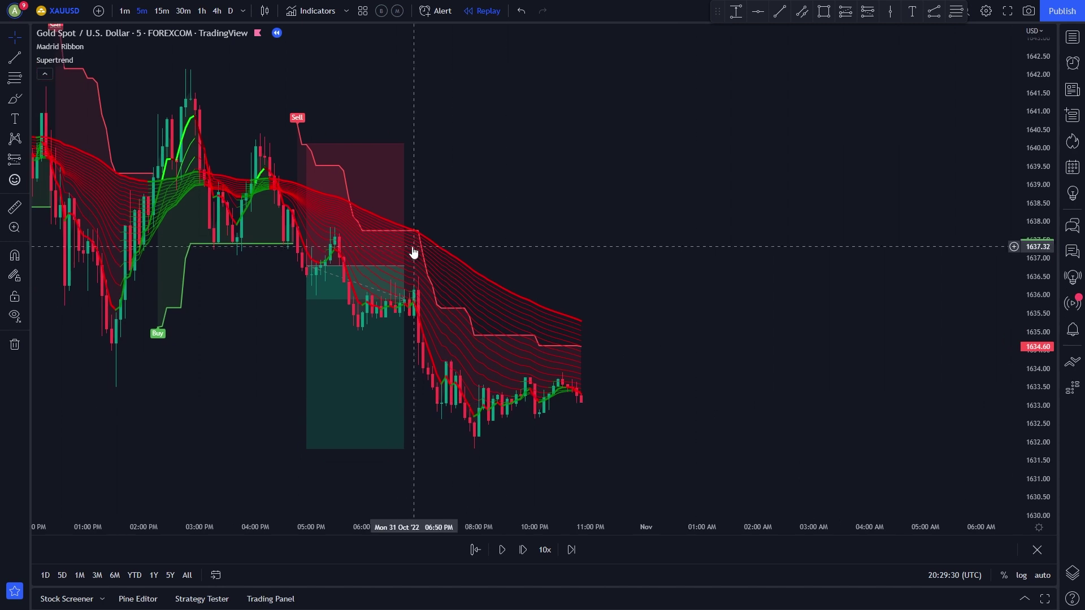
pyautogui.moveTo(406, 265); pyautogui.dragTo(474, 267)
pyautogui.click(567, 265)
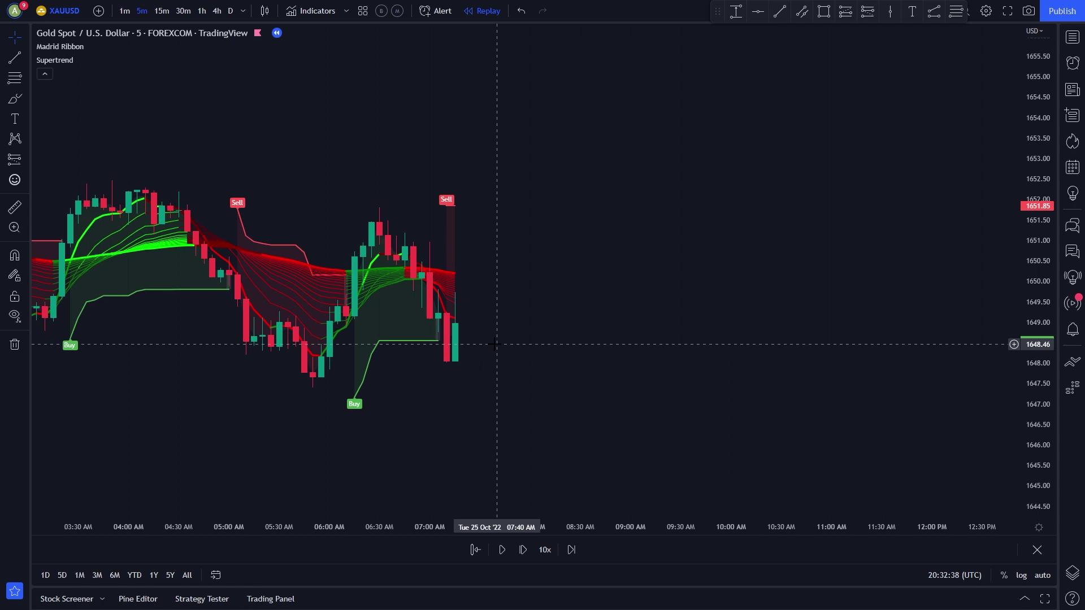
# Place a short position at the last bar with stop at 1651.86 and target near 1644.67
pyautogui.click(867, 11)
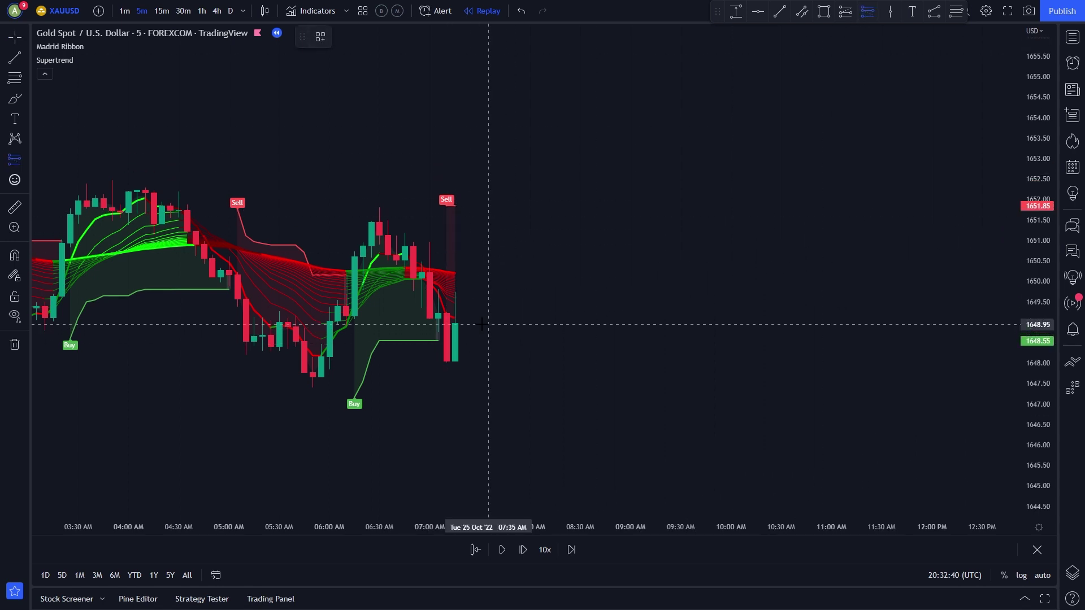
pyautogui.click(463, 326)
pyautogui.moveTo(465, 286); pyautogui.dragTo(467, 205)
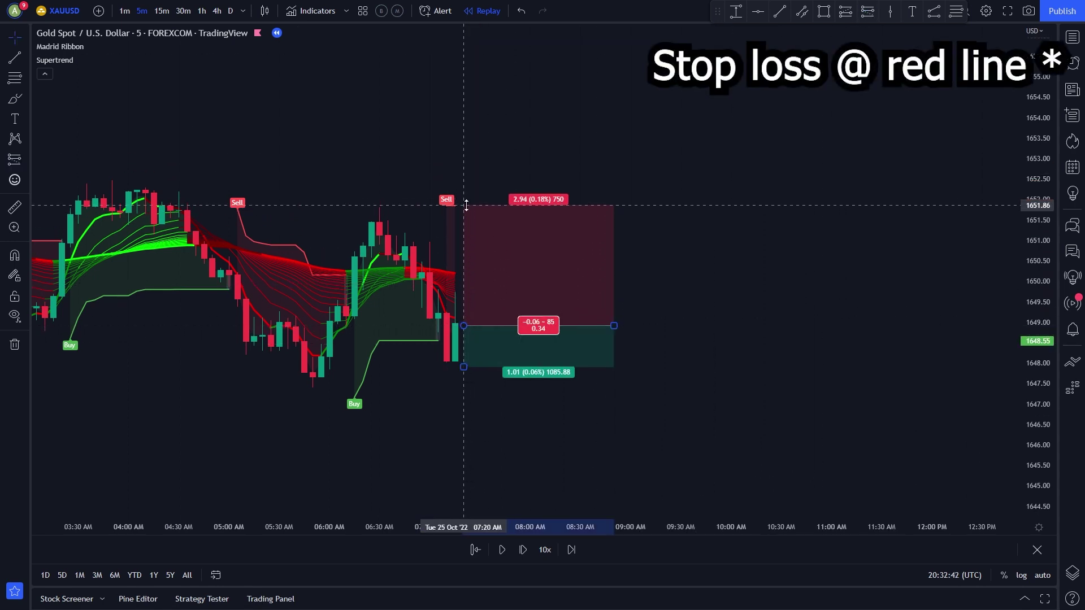
pyautogui.moveTo(463, 367); pyautogui.dragTo(465, 507)
# Run the replay until price reaches the short's target, then pause it
pyautogui.scroll(-3, 804, 359)
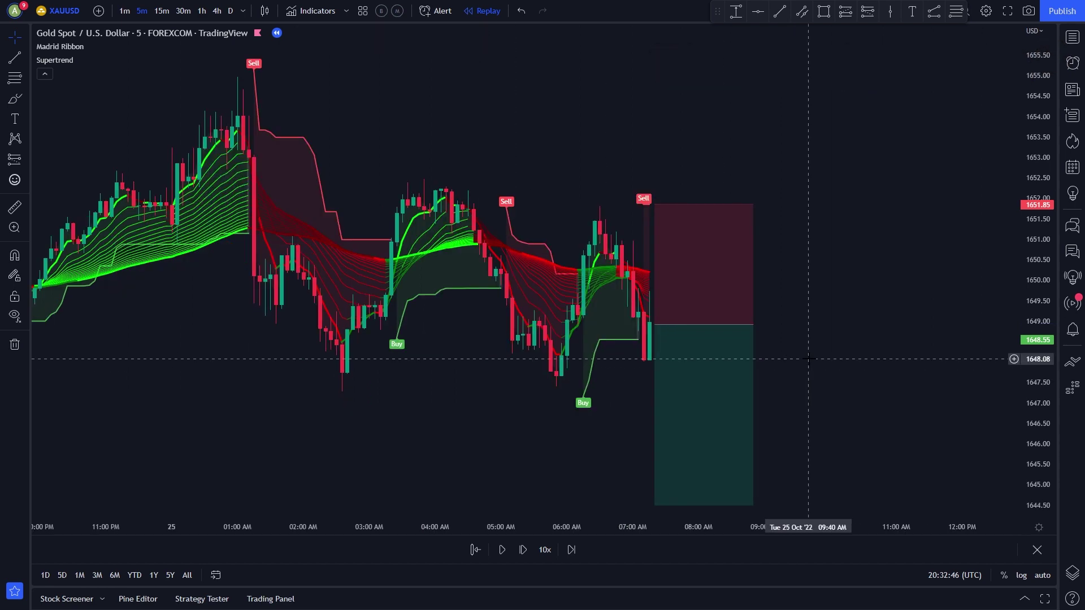
pyautogui.click(502, 549)
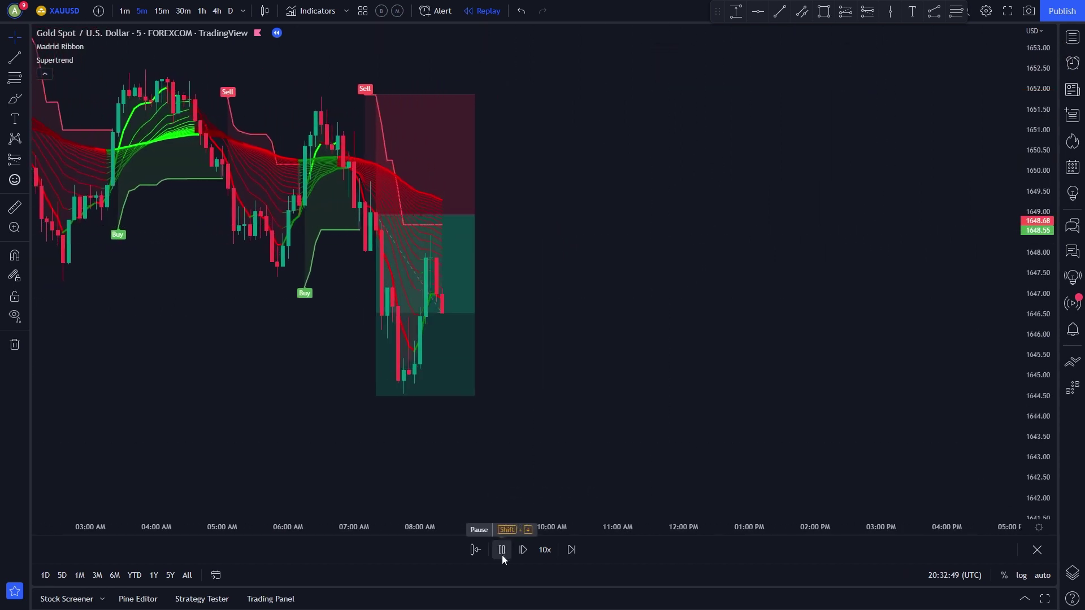
pyautogui.click(502, 549)
pyautogui.click(492, 213)
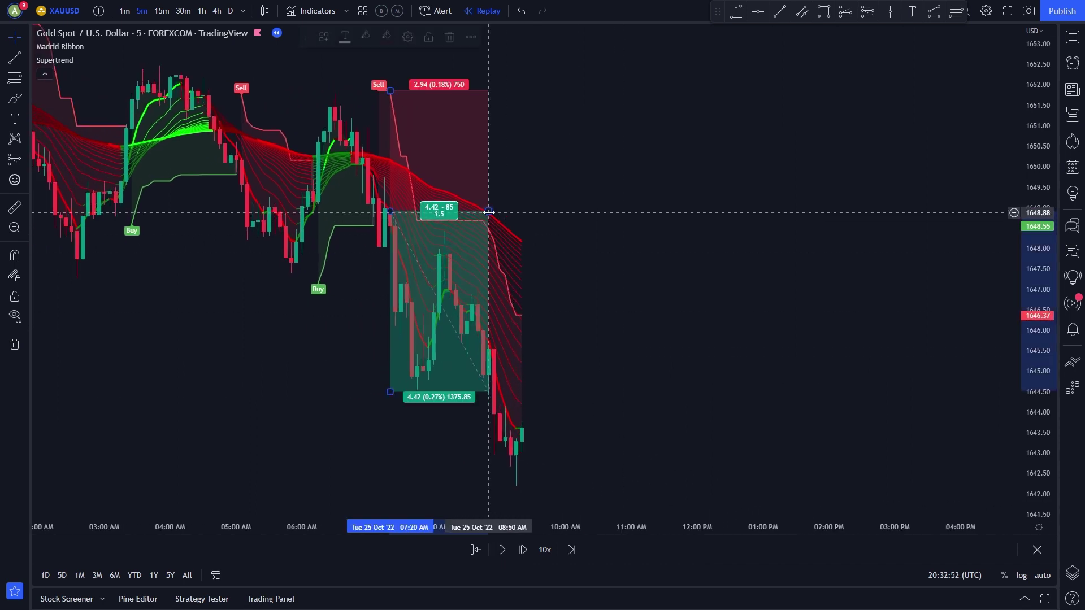
pyautogui.click(603, 282)
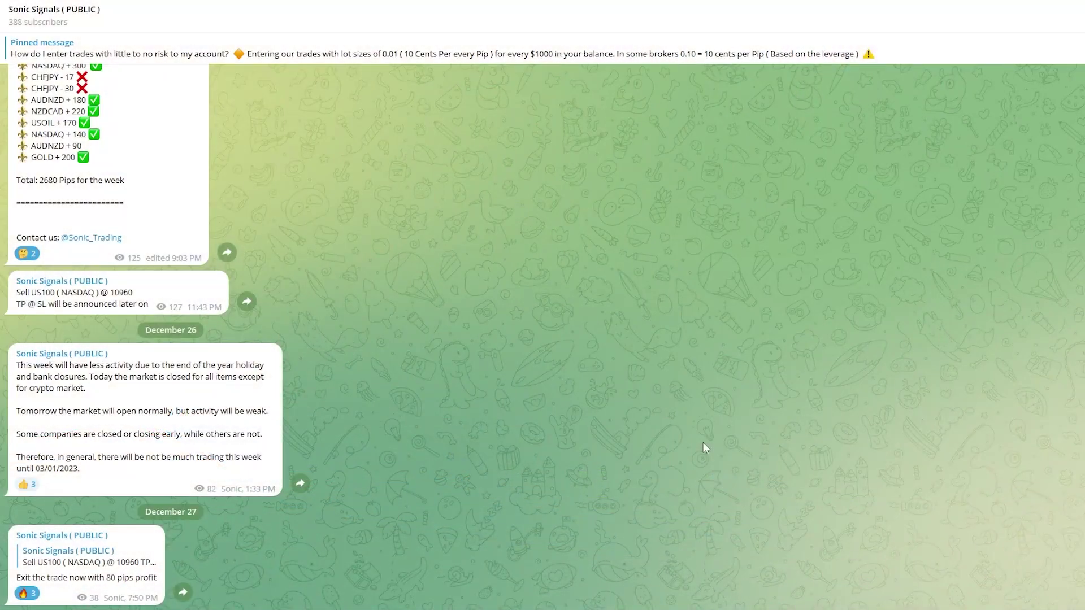
# Scroll the Telegram channel history back to the December 12–17 posts, showing the GOLD buy at 1802
pyautogui.scroll(2, 703, 442)
pyautogui.scroll(10, 703, 442)
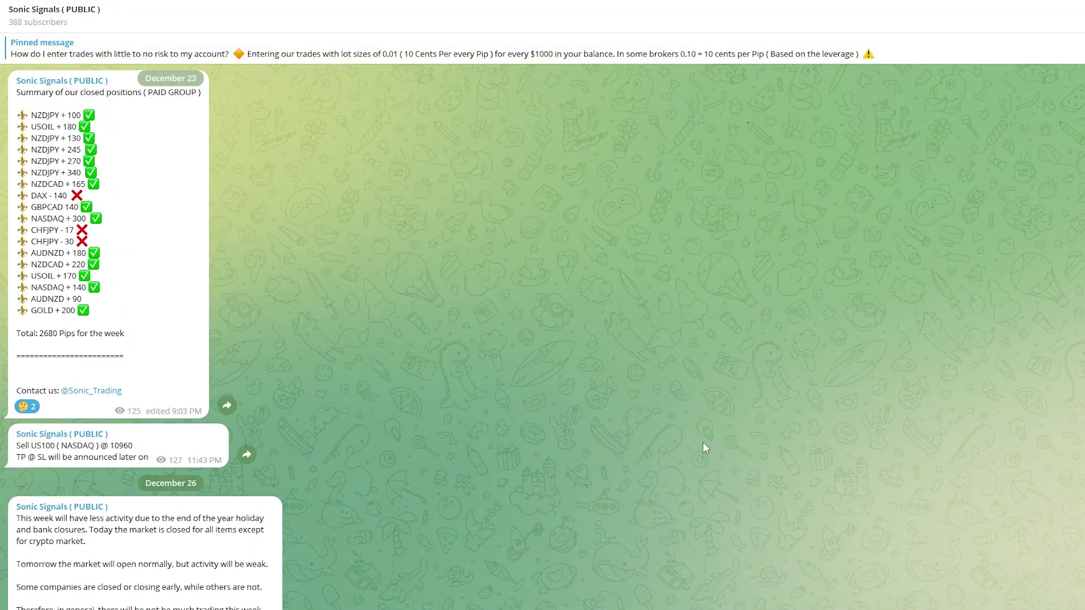
pyautogui.scroll(10, 711, 448)
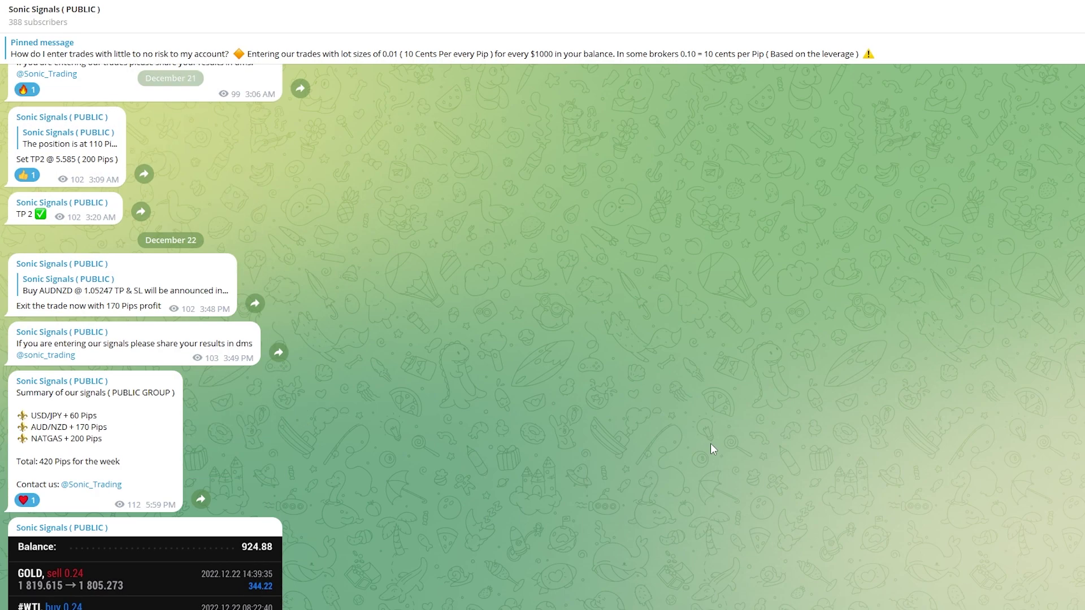
pyautogui.scroll(10, 710, 443)
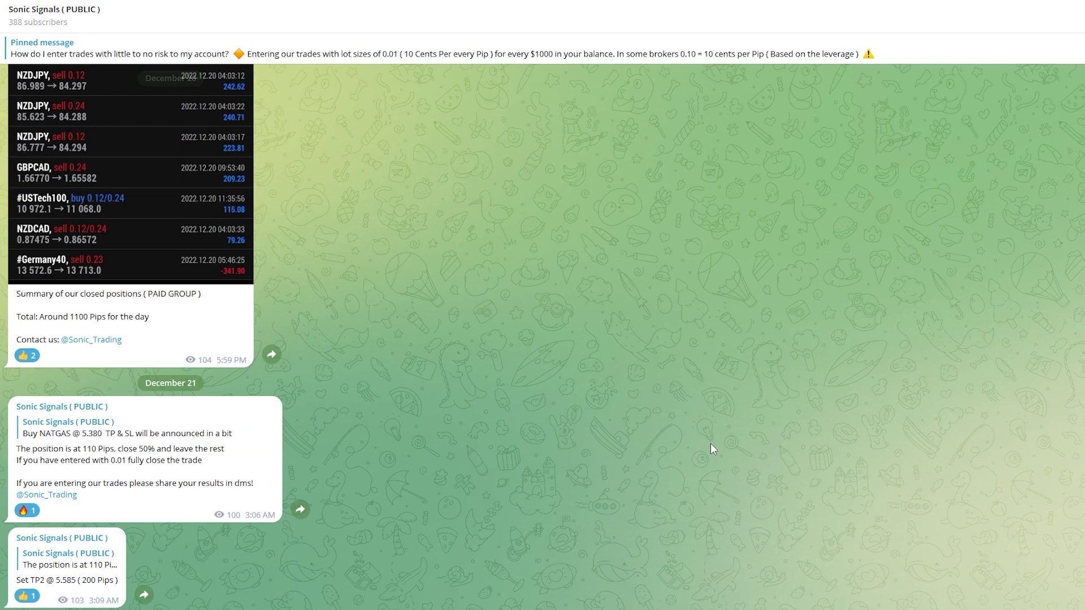
pyautogui.scroll(10, 712, 449)
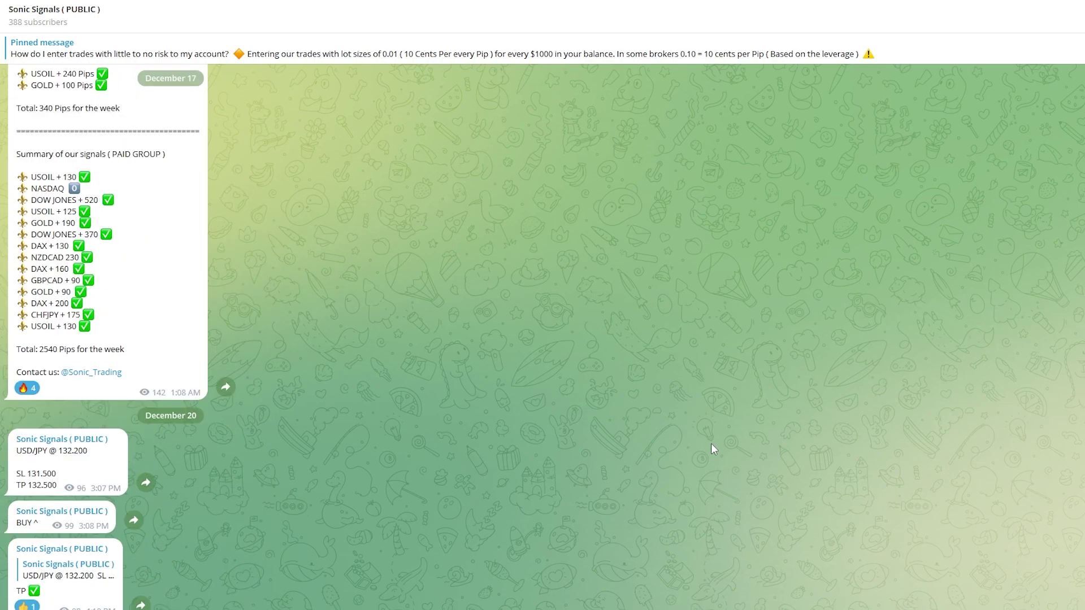
pyautogui.scroll(5, 712, 444)
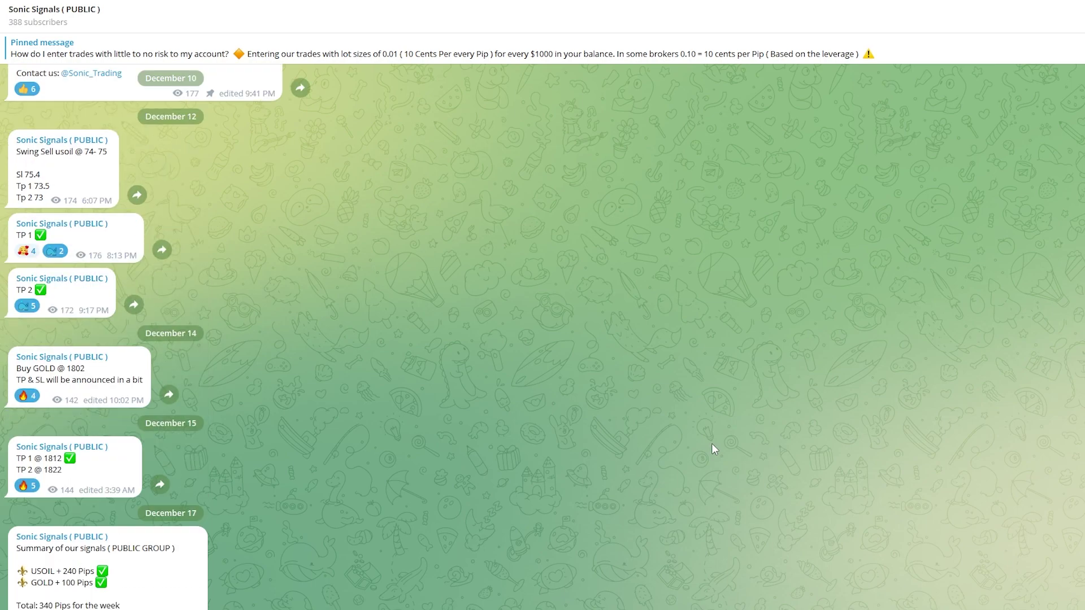